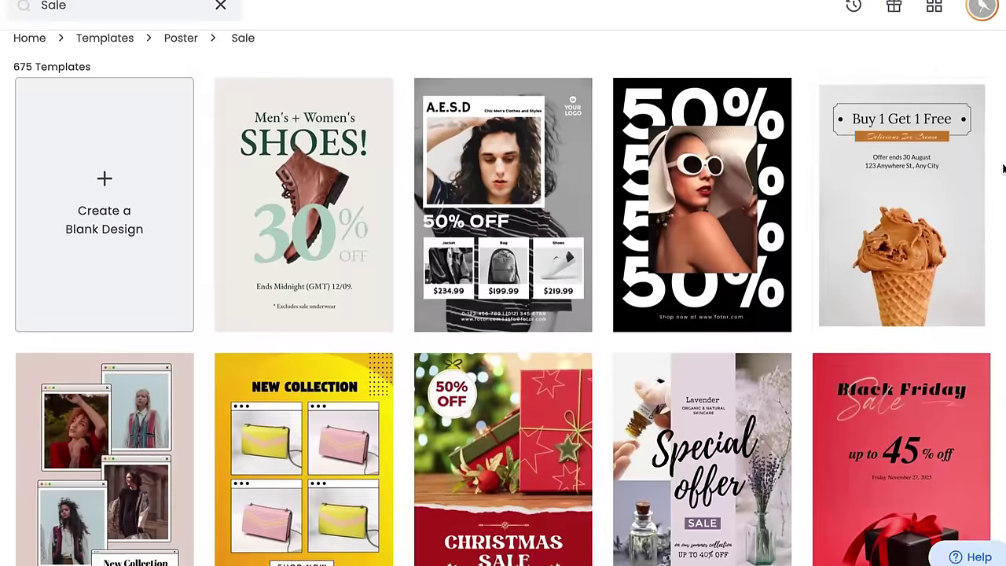
Search Google for 'fotor' in a new browser tab
scroll(1003, 169, down, 5)
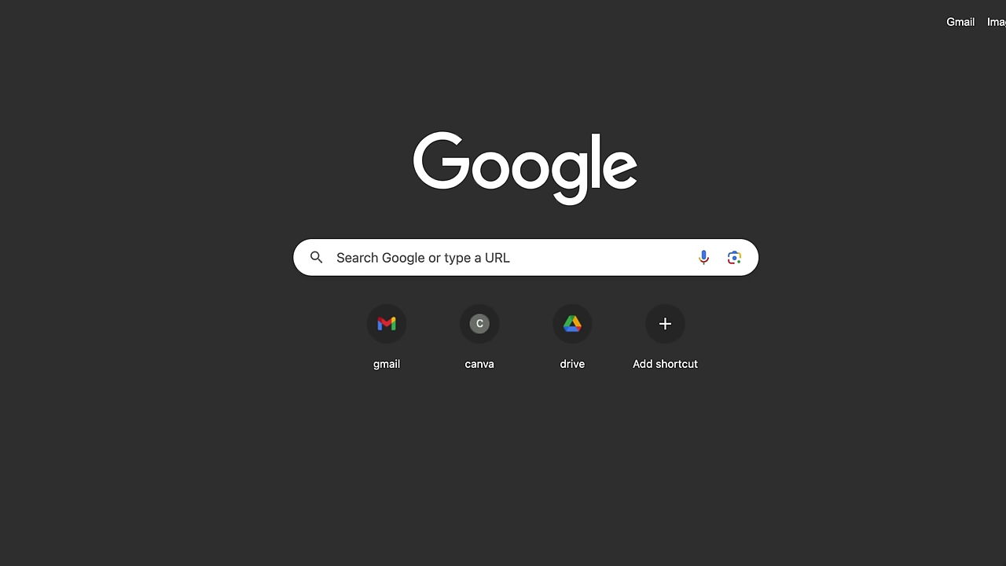
click(483, 259)
text(fotor)
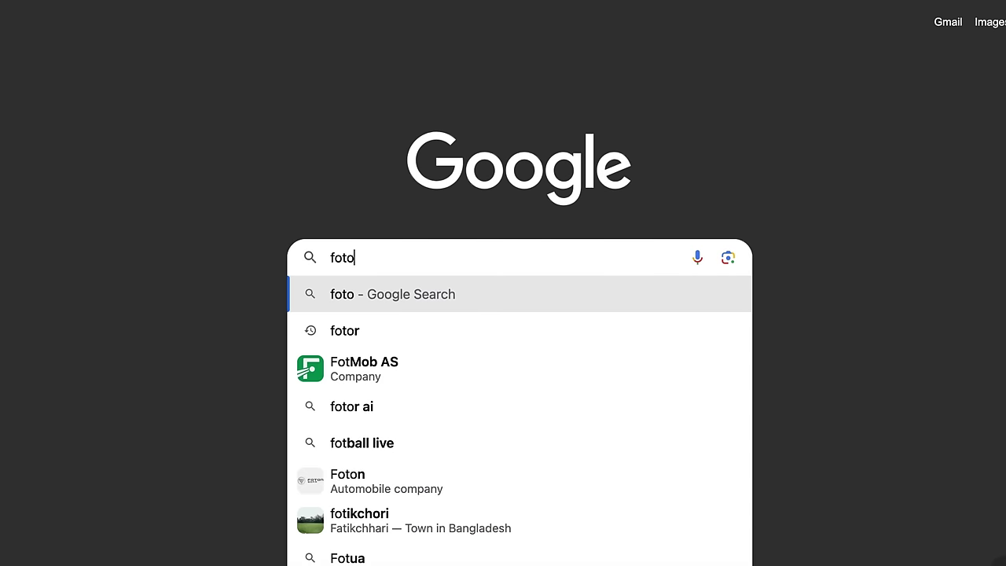
key(Return)
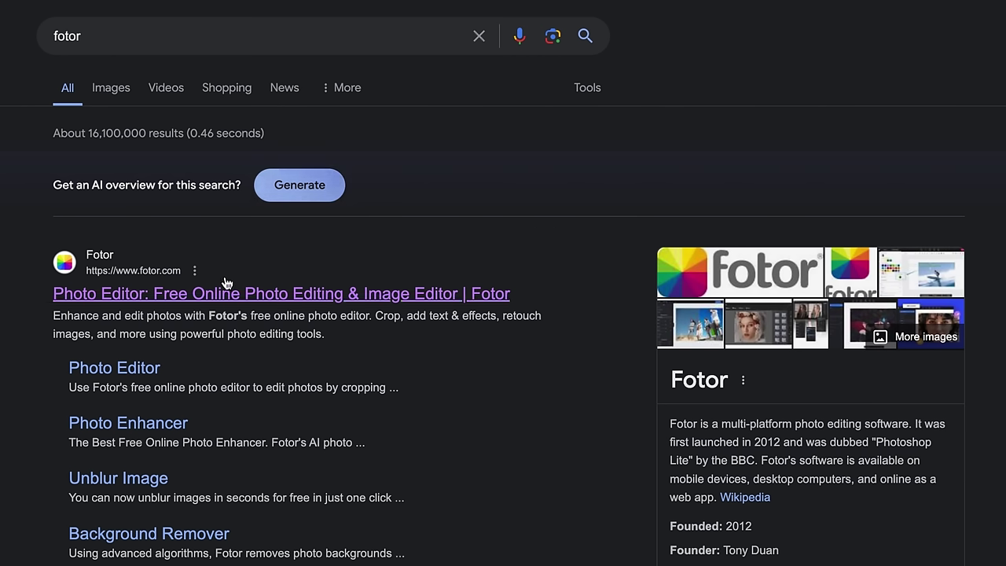
Open the Fotor site from the first result, sign up, and return to the Generative AI tools
click(131, 297)
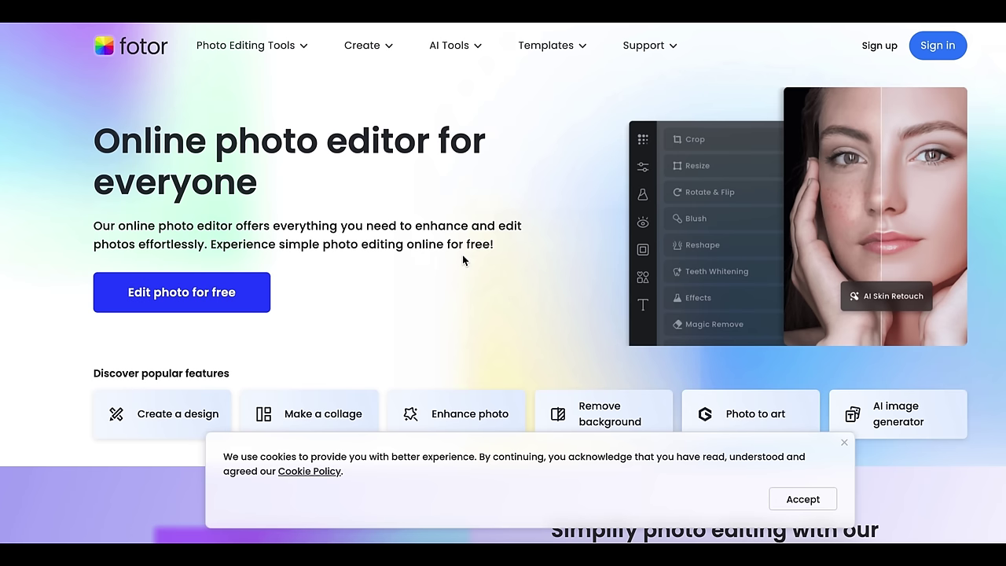
click(880, 49)
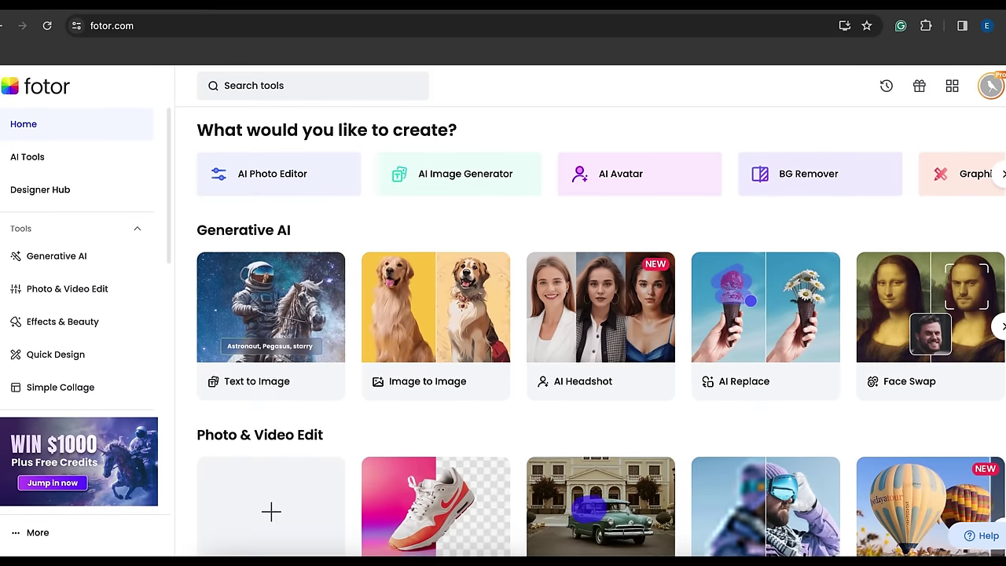
scroll(1000, 191, down, 3)
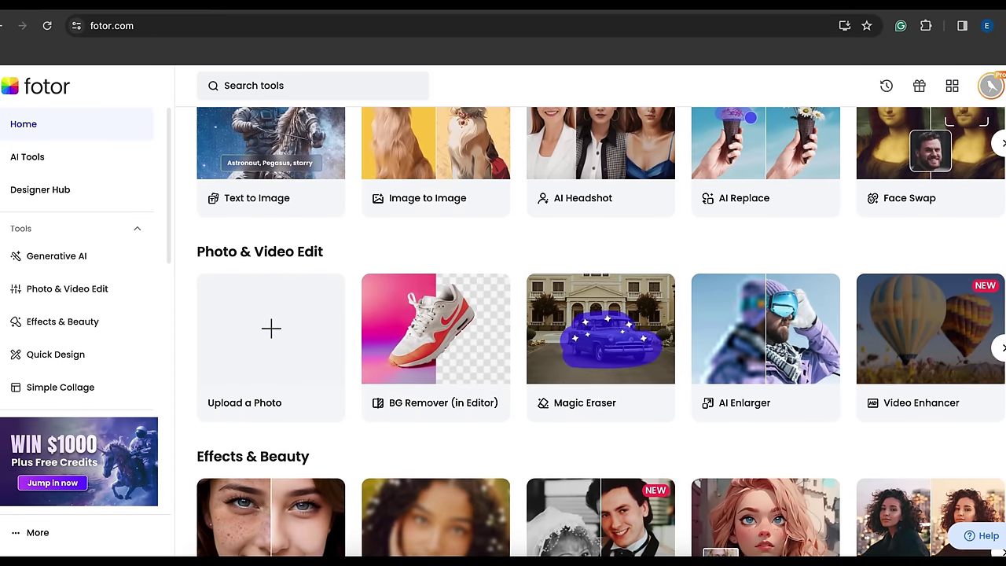
scroll(1001, 191, up, 1)
scroll(601, 330, up, 1)
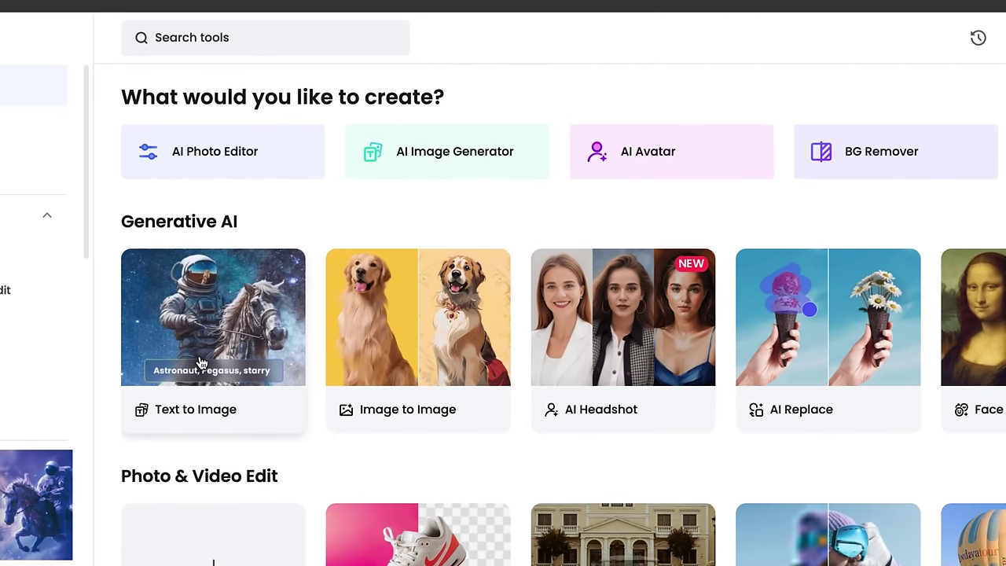
Open Text to Image and paste the 'Lost technology, Time travel…' prompt
click(202, 364)
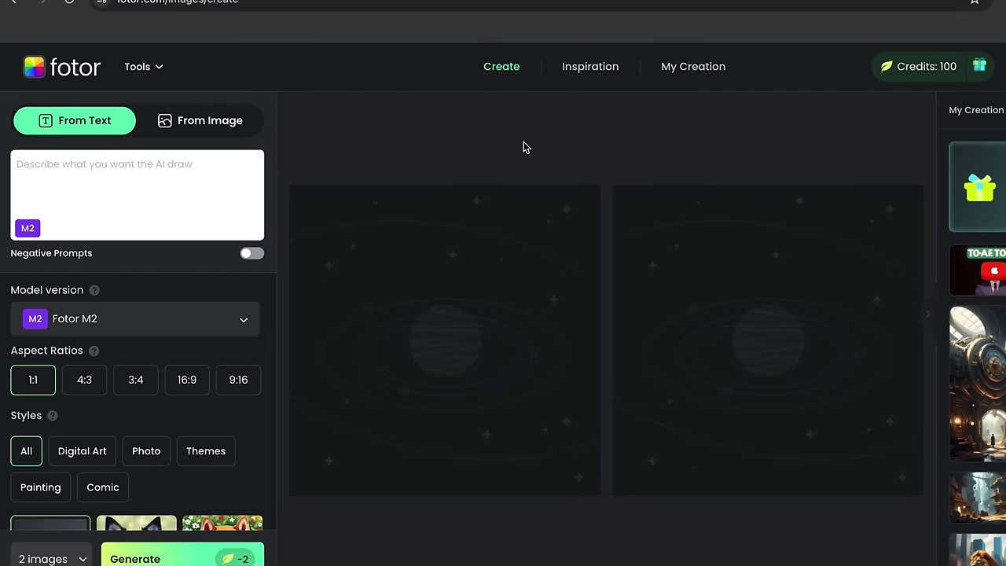
click(126, 170)
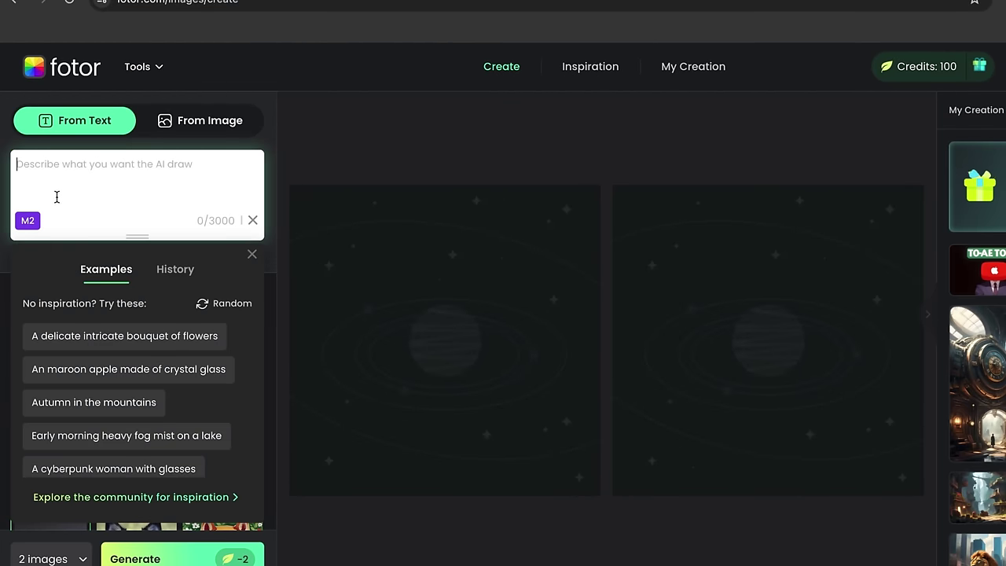
text(Lost technology, Time travel, photorealistic, highly detailed, futuristic 19th century feel)
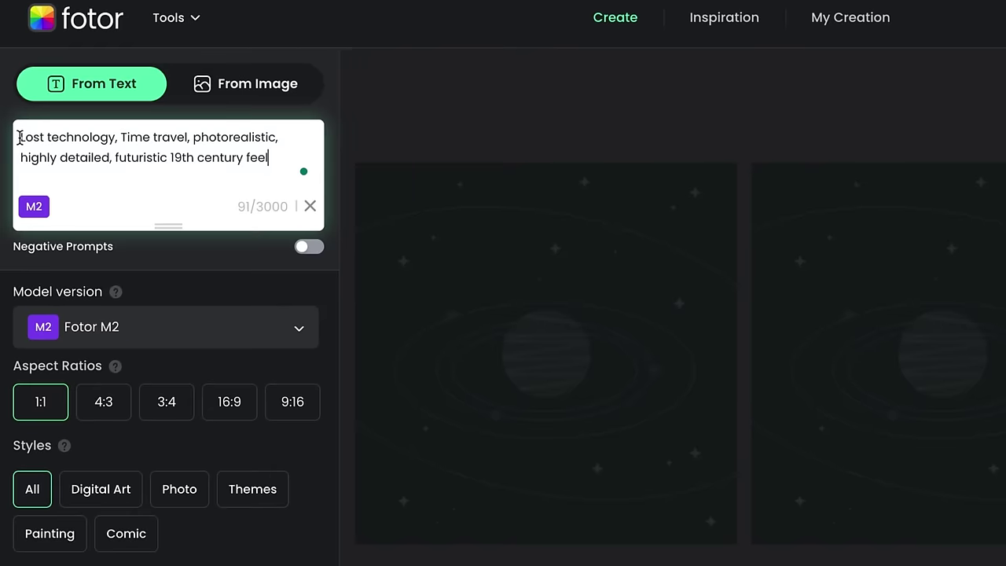
drag(19, 138, 282, 158)
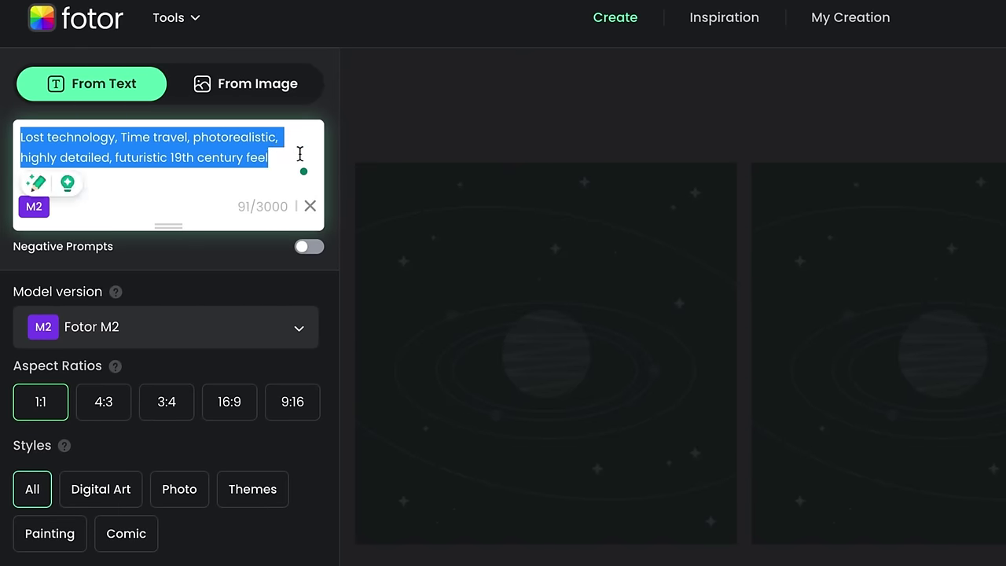
click(299, 154)
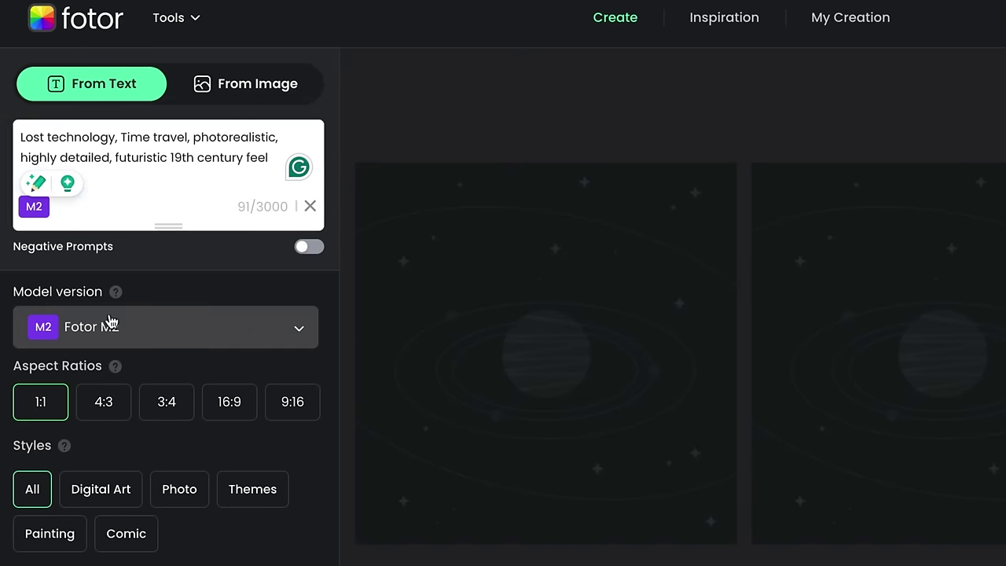
Set the aspect ratio to 16:9 and show only Digital Art styles
click(243, 415)
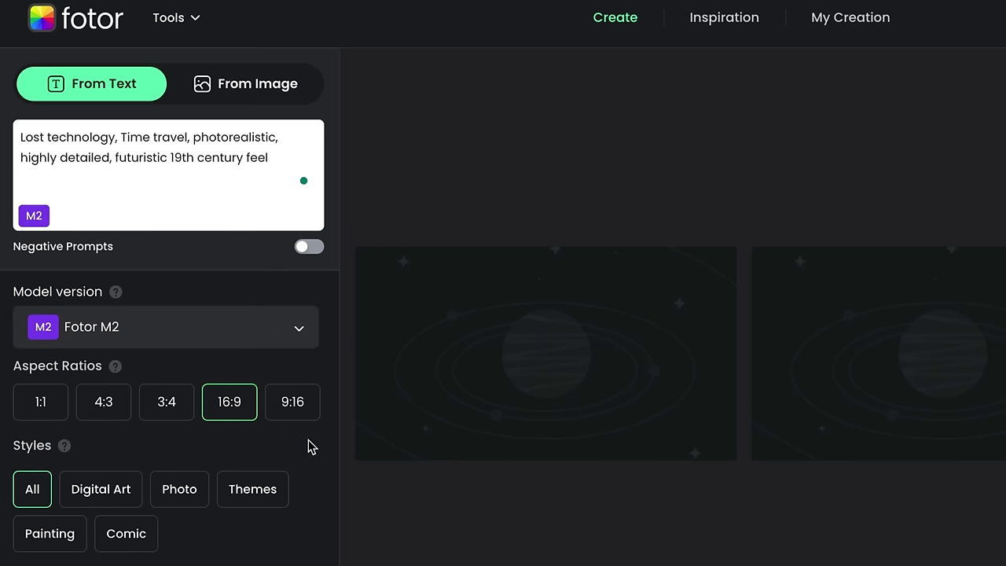
scroll(307, 442, down, 2)
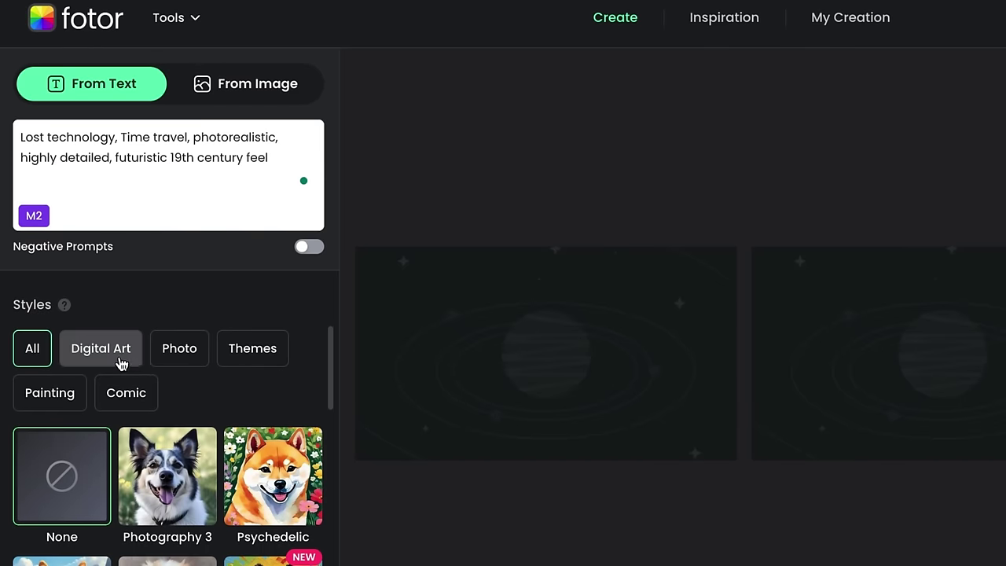
click(109, 360)
drag(331, 369, 335, 544)
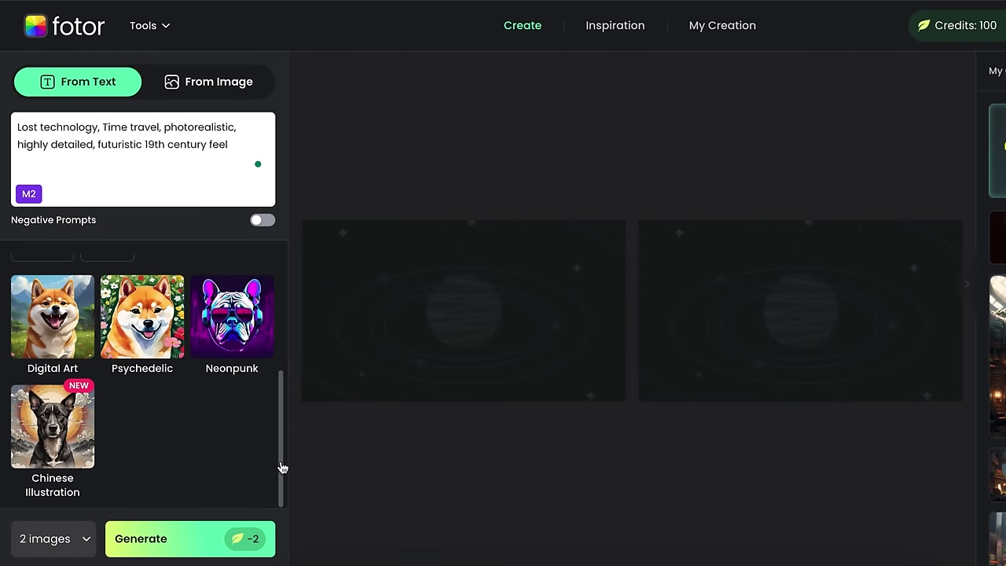
Generate the images and preview both steampunk machine-hall results enlarged
click(152, 535)
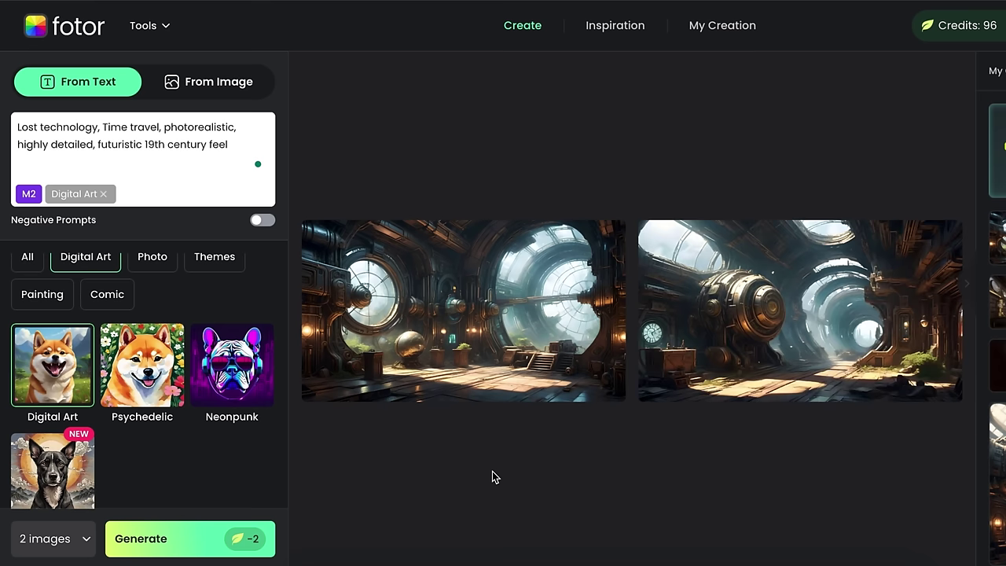
mouse_move(440, 322)
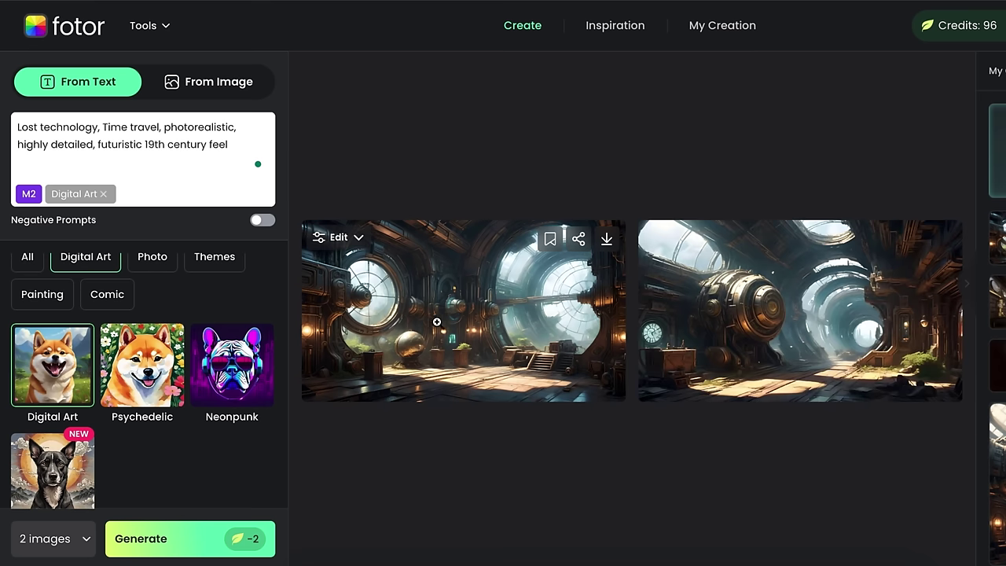
click(508, 300)
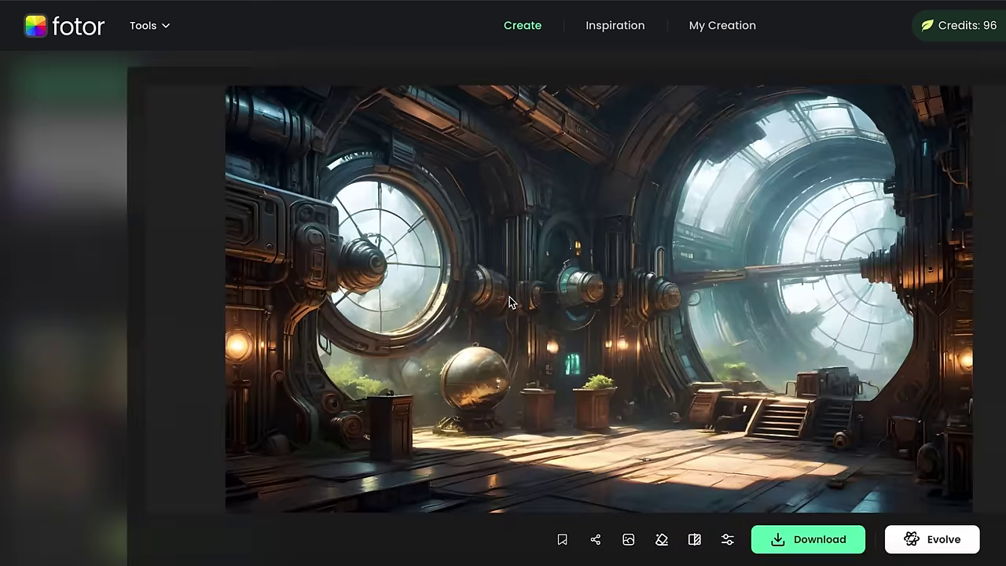
key(Right)
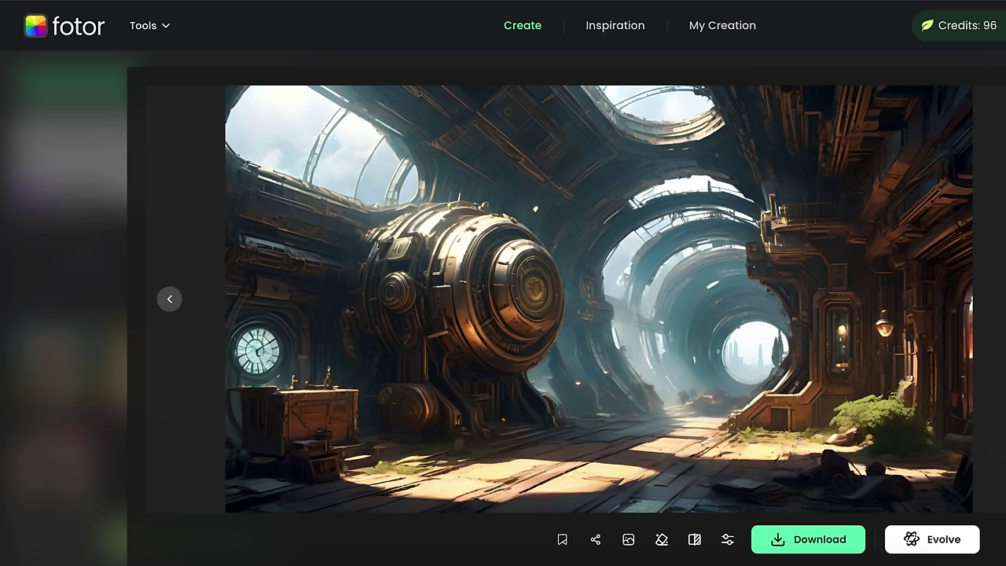
key(Escape)
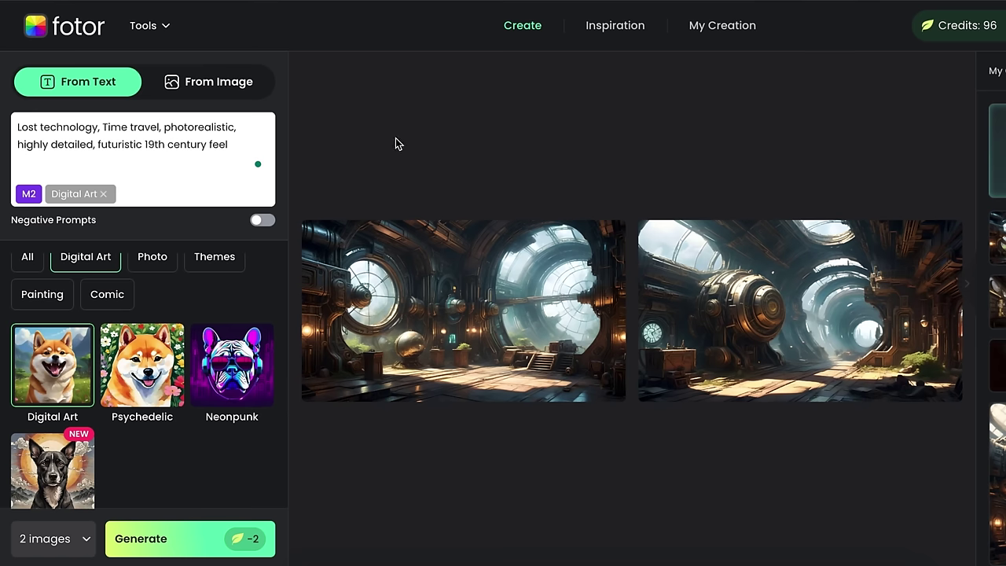
Add a source image under From Image, then open the Face Swap tool
click(200, 92)
click(110, 185)
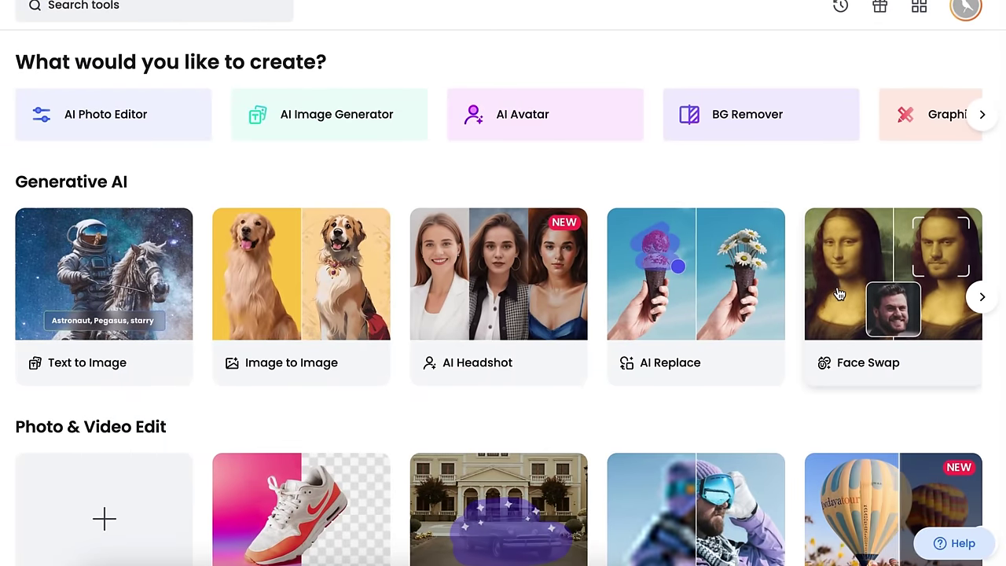
click(819, 364)
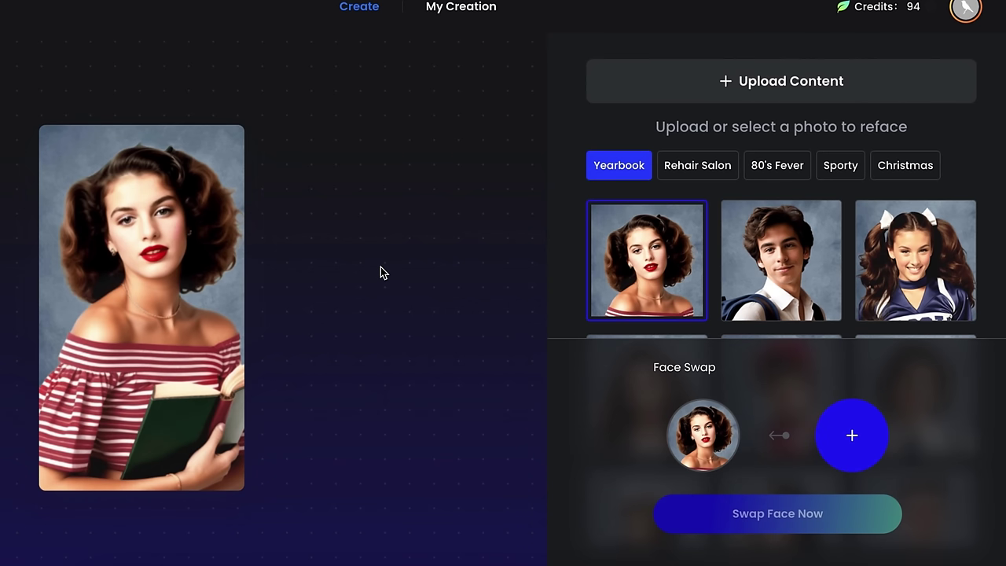
Upload the photo of the man in a dark suit as the content image
click(711, 93)
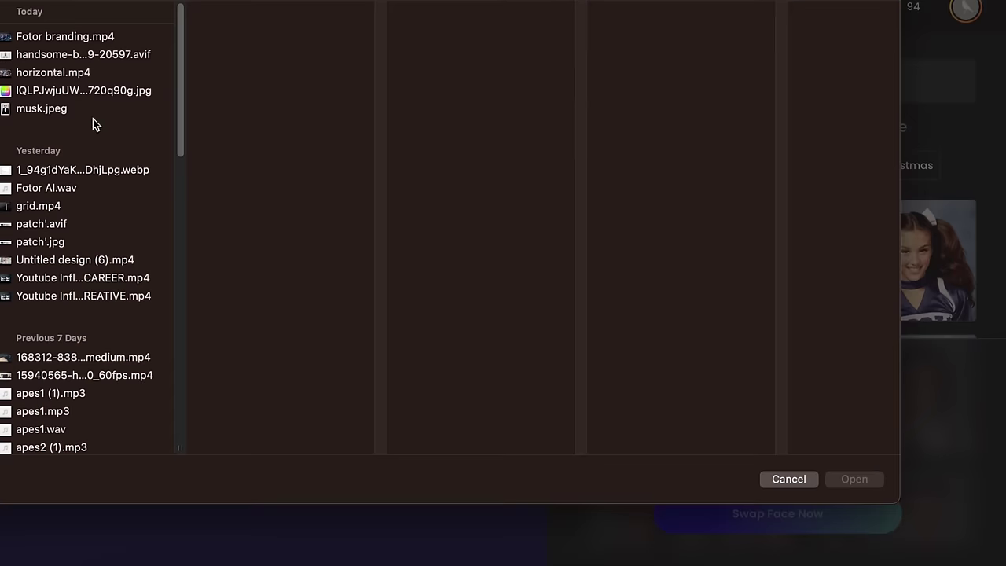
click(43, 109)
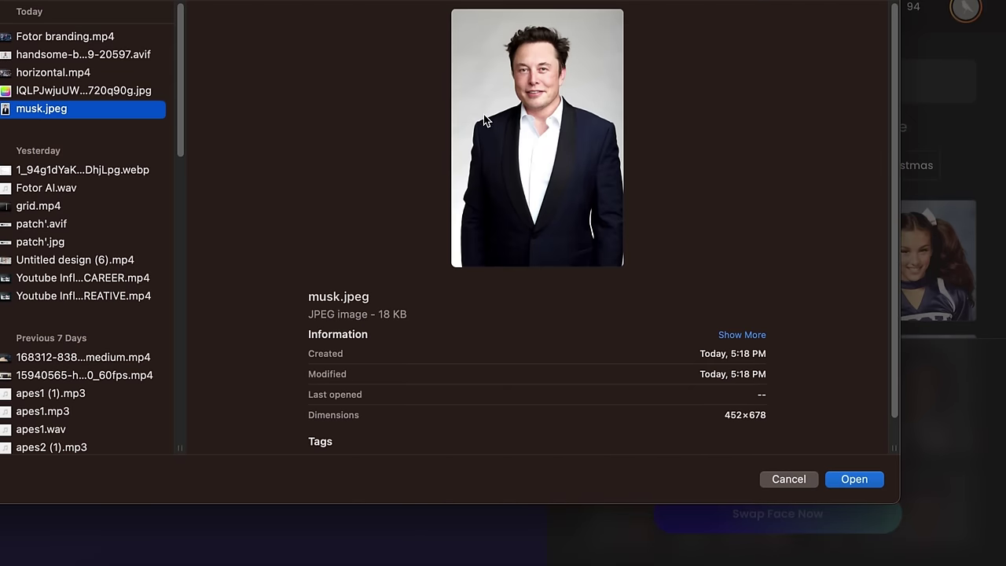
click(854, 479)
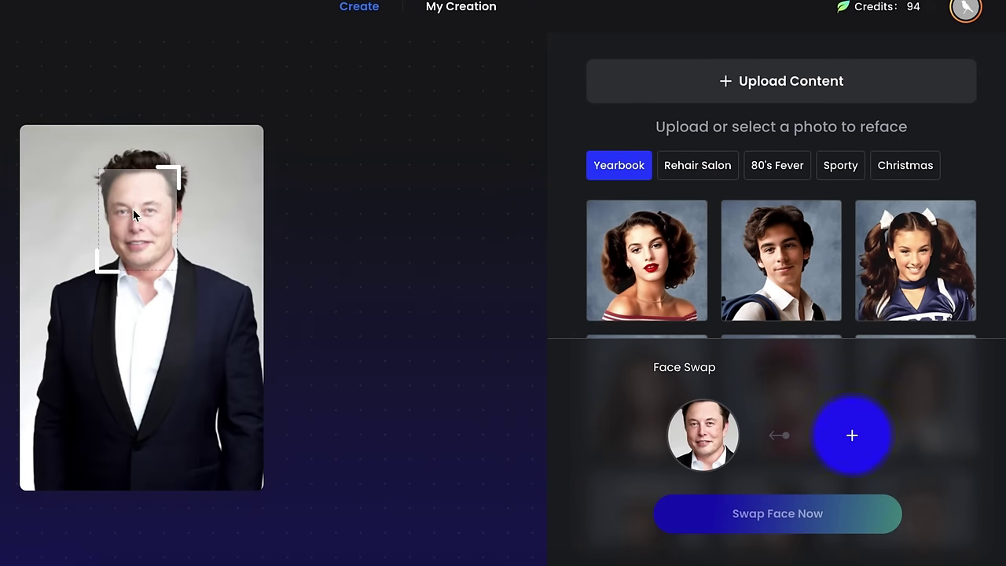
Upload the bearded man in glasses as the face and run the swap
click(855, 434)
click(51, 56)
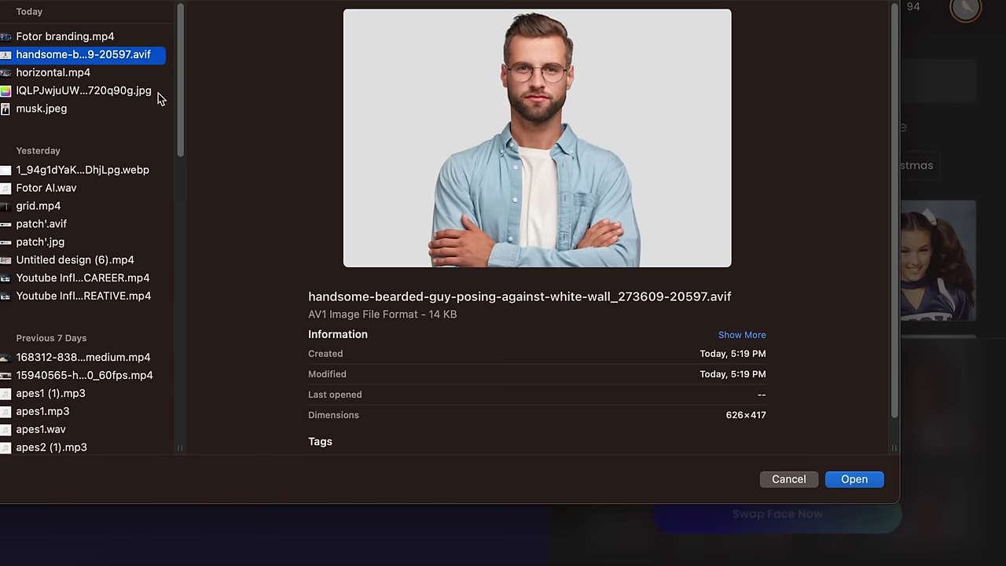
click(863, 475)
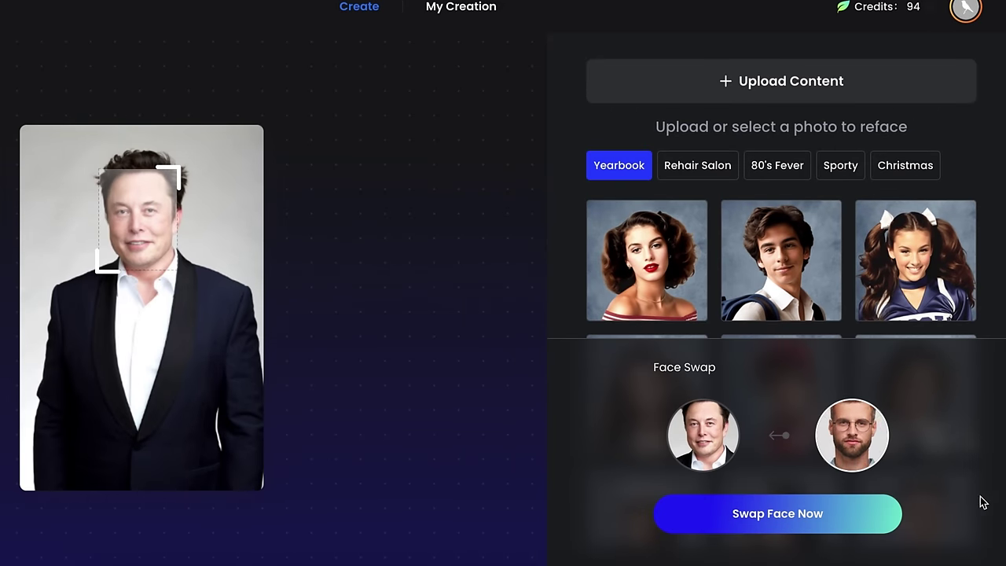
click(745, 515)
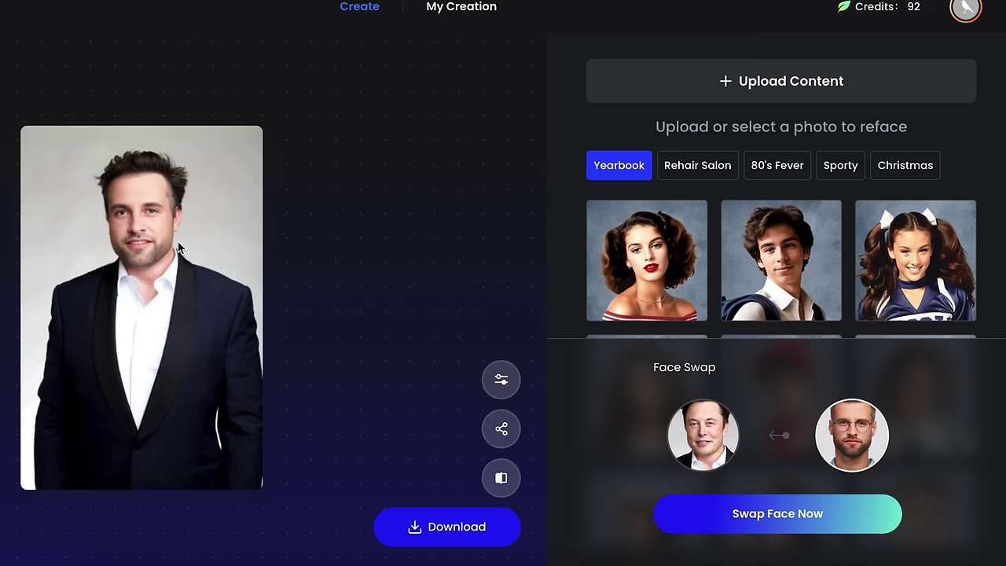
Compare the face swap result against the original photo
click(501, 478)
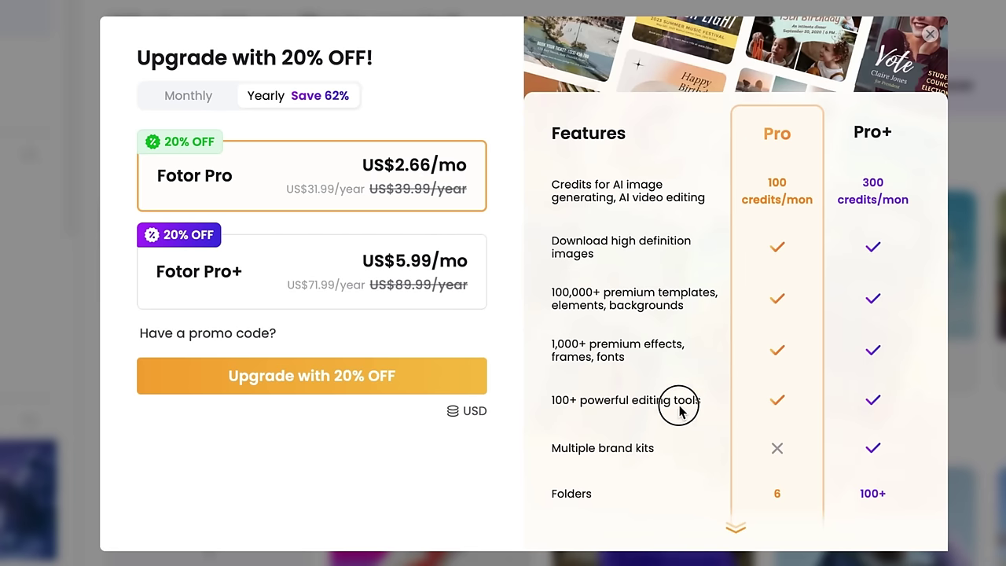
Enter and verify a promo code to raise the upgrade discount to 30% off
scroll(694, 412, down, 1)
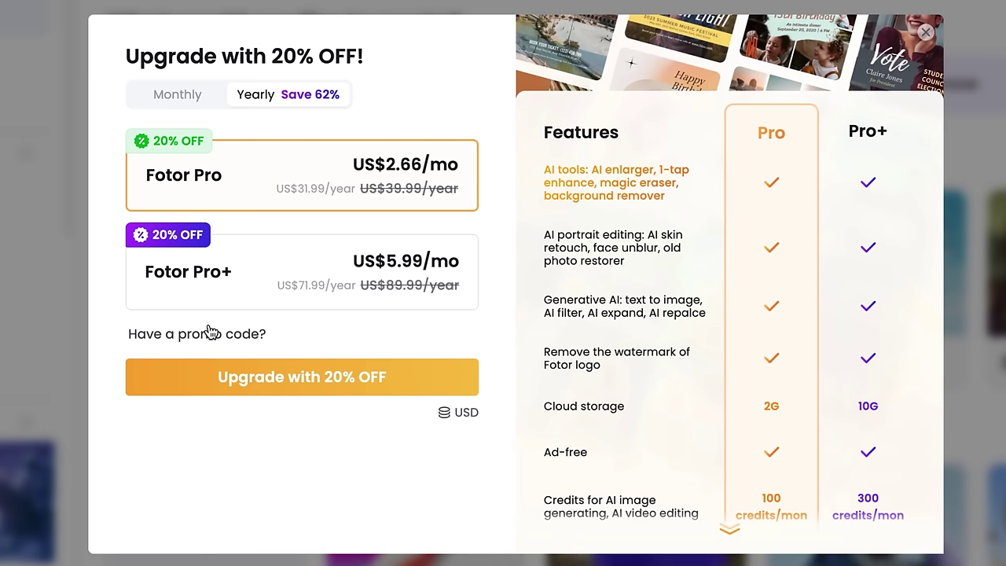
click(180, 333)
text(Rahat)
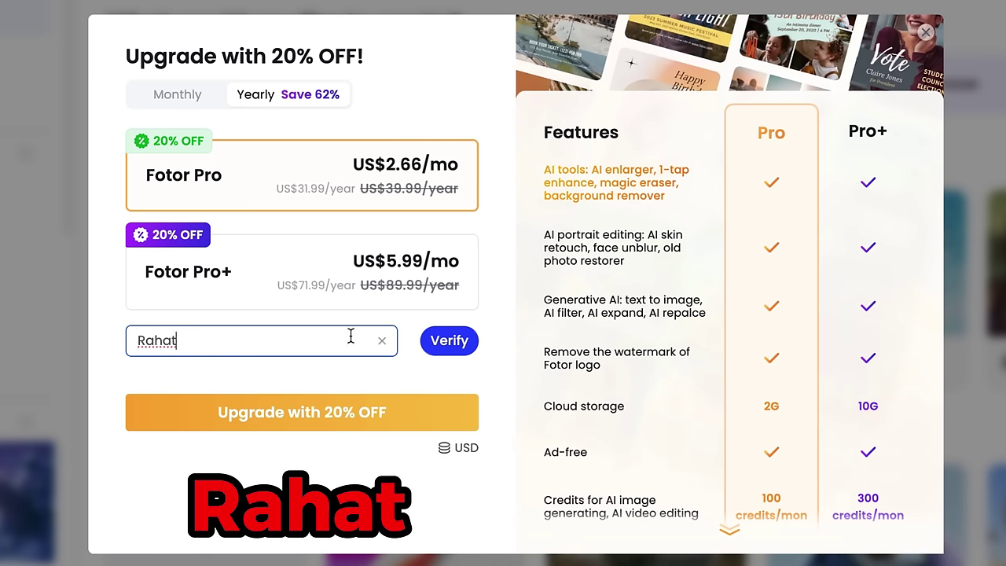
click(449, 349)
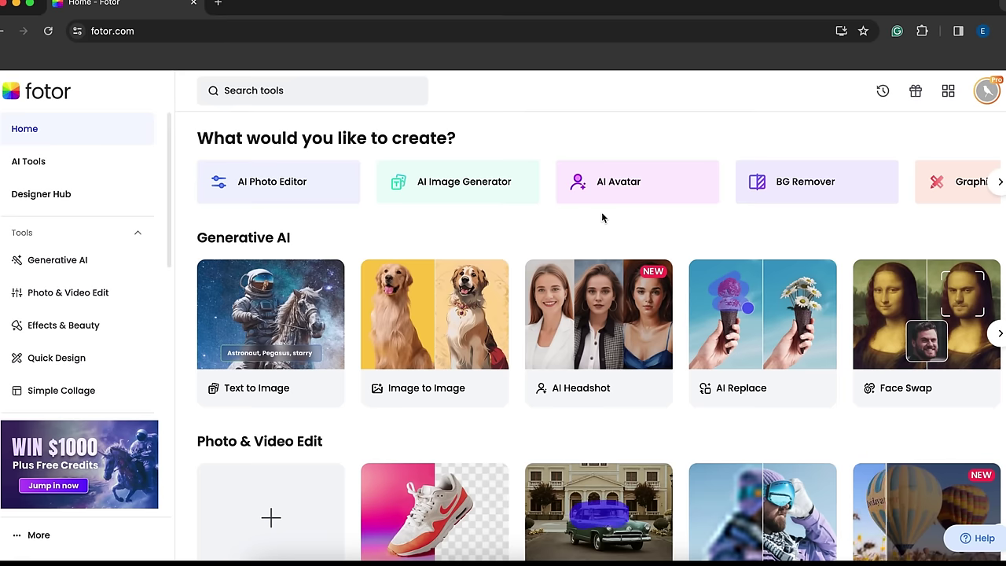
In AI Replace, mask the yellow fish, generate 'white fish', and compare with the original
click(742, 345)
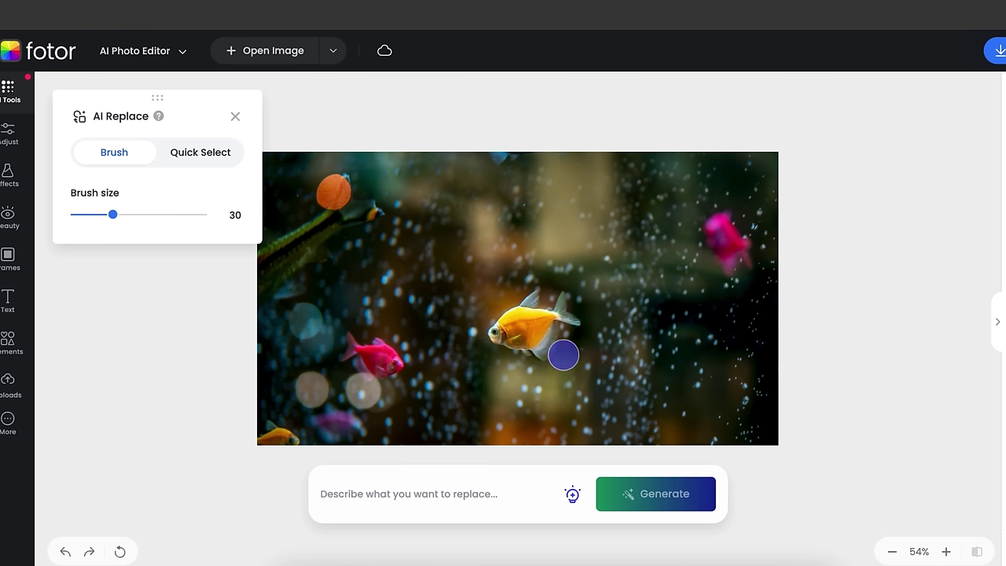
mouse_move(542, 347)
mouse_down()
mouse_move(545, 323)
mouse_move(517, 332)
mouse_move(526, 339)
mouse_move(503, 333)
mouse_move(542, 321)
mouse_up()
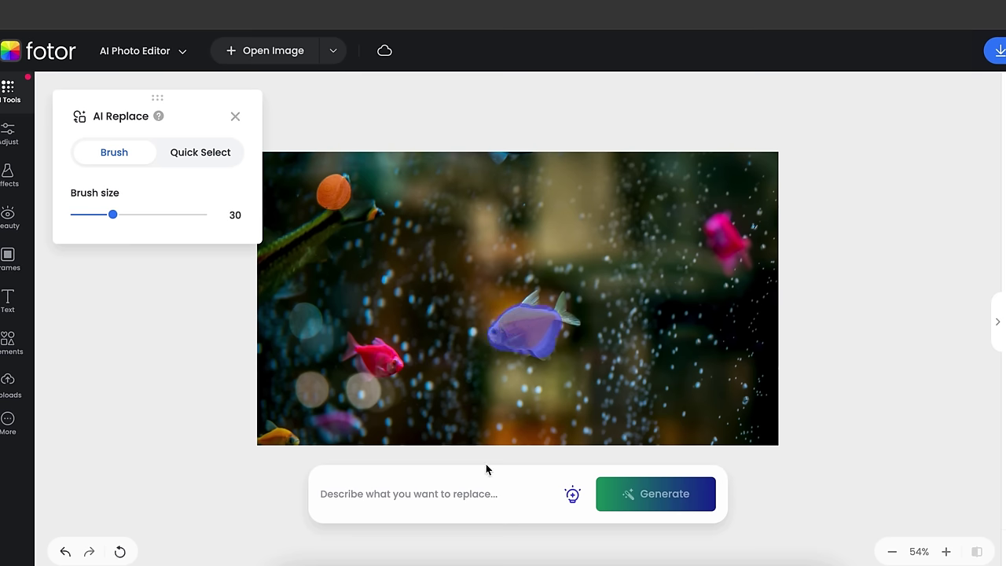
click(414, 496)
text(white fi)
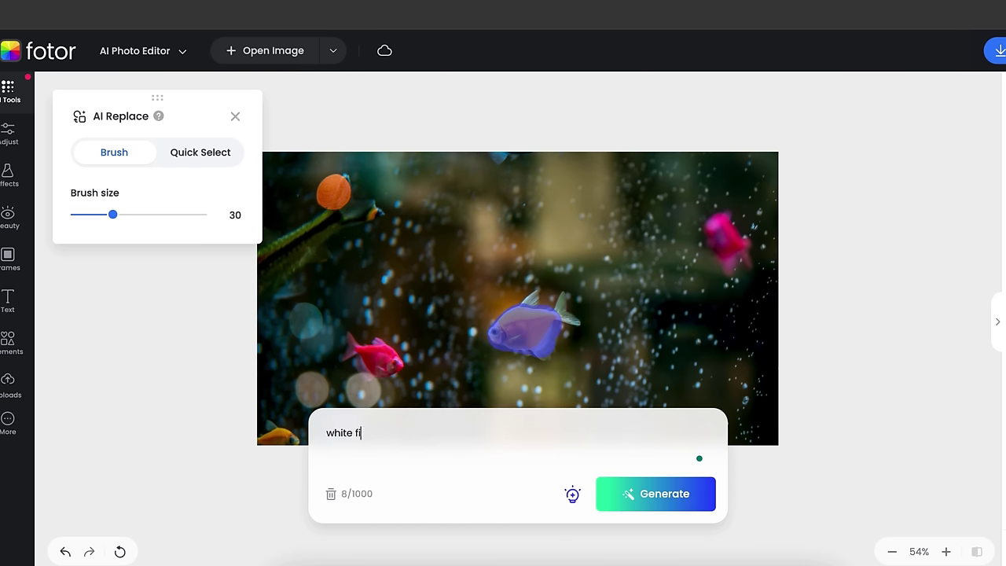
text(sh)
click(640, 505)
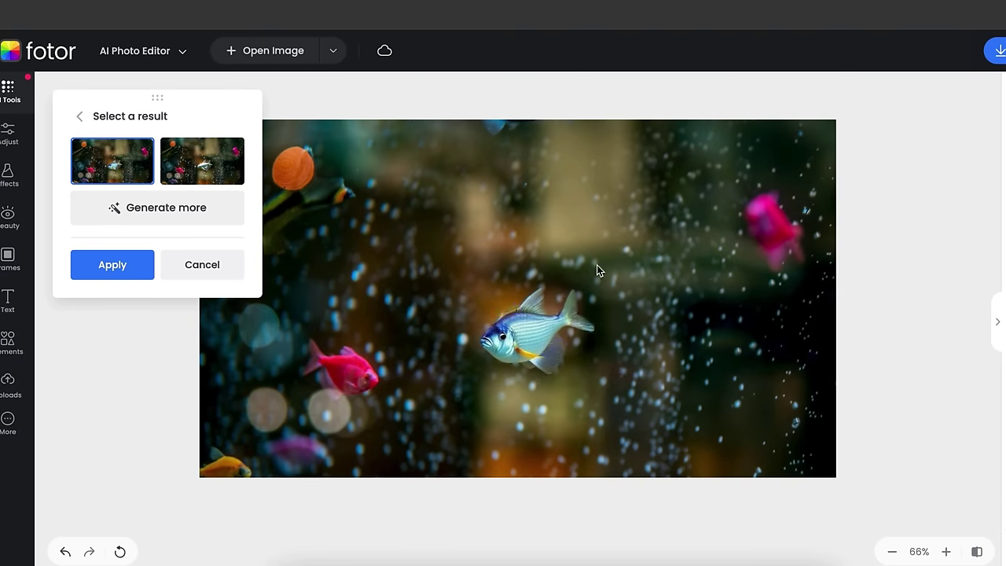
click(975, 553)
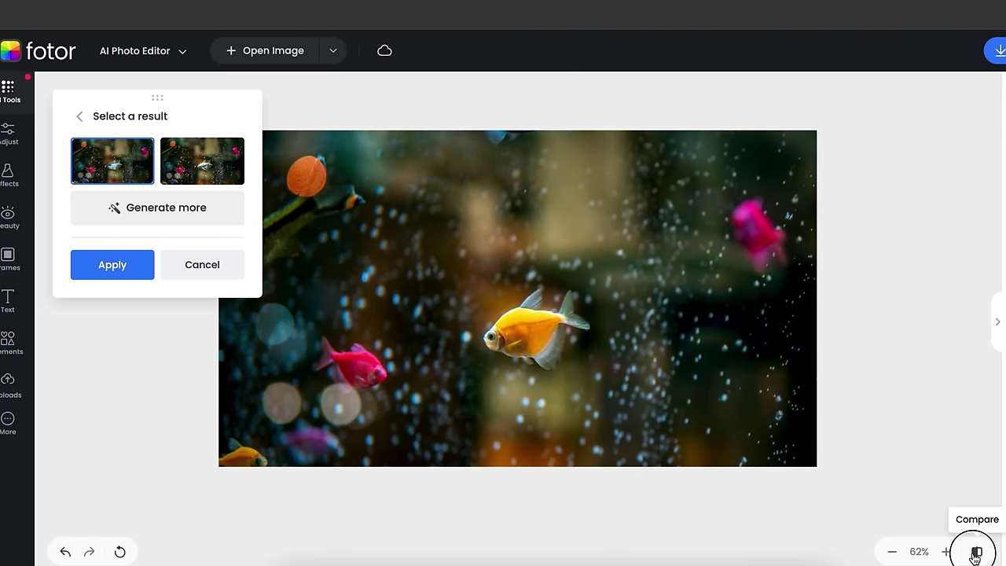
click(975, 553)
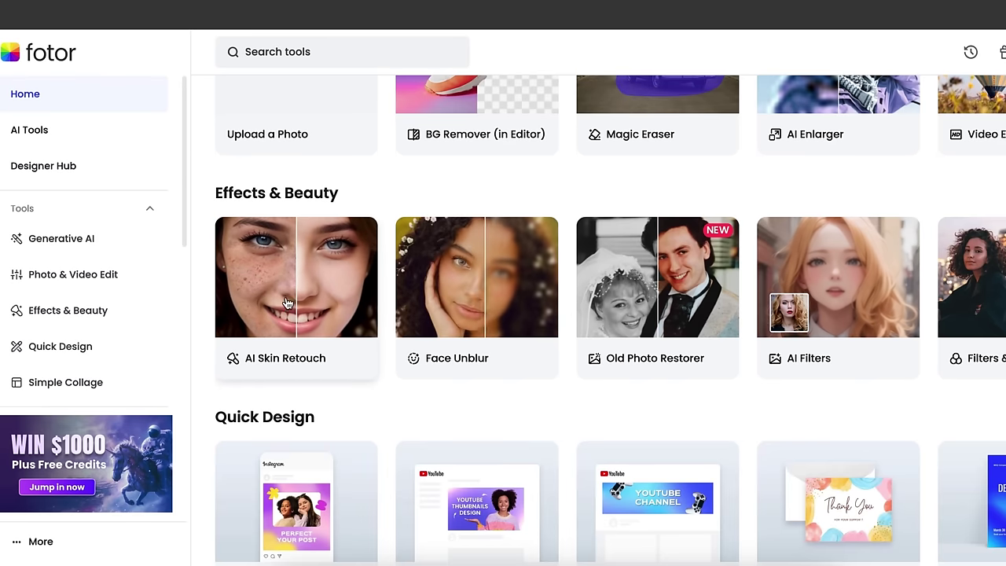
Load the freckled portrait into AI Skin Retouch and compare before and after
click(245, 301)
click(817, 314)
click(111, 118)
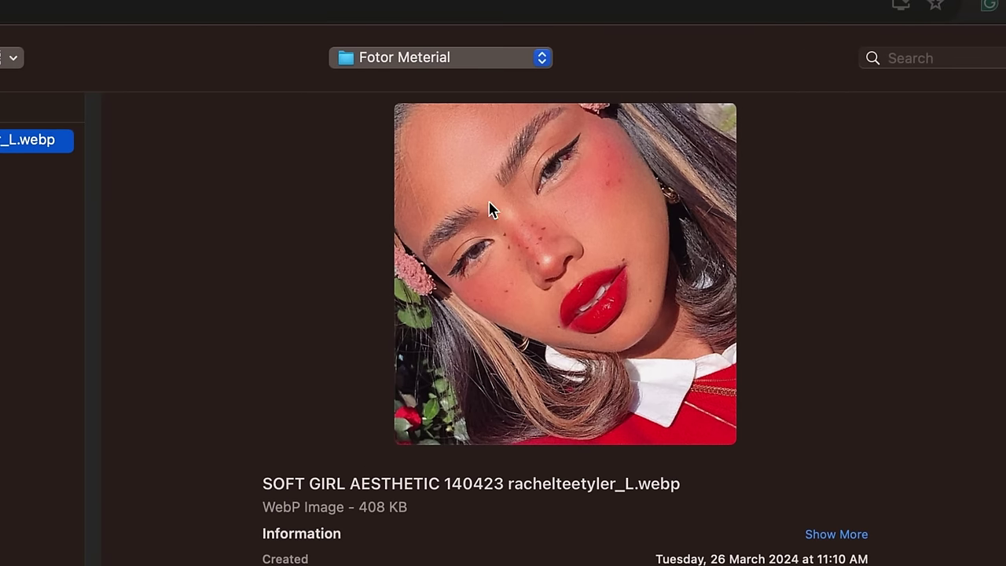
key(Return)
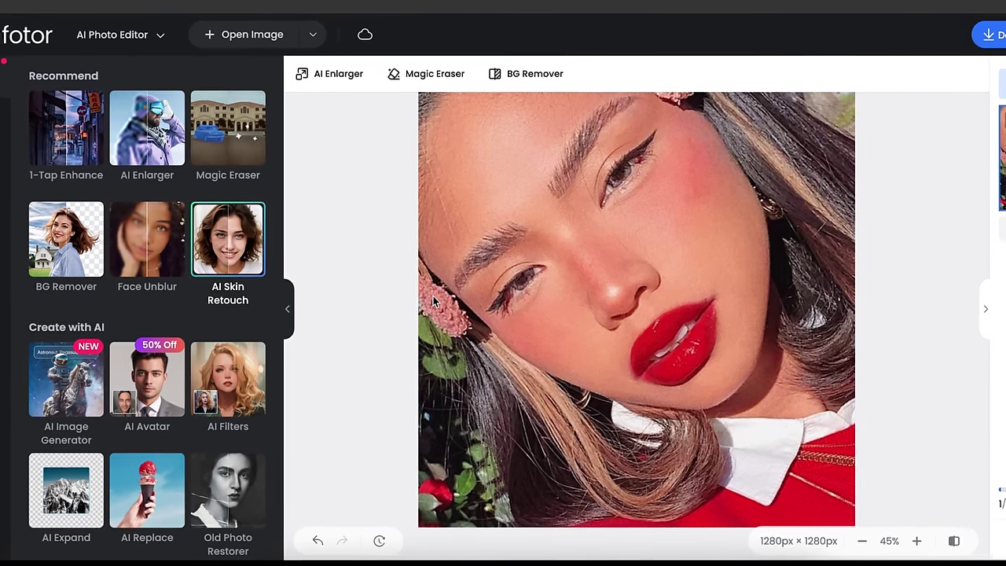
click(868, 544)
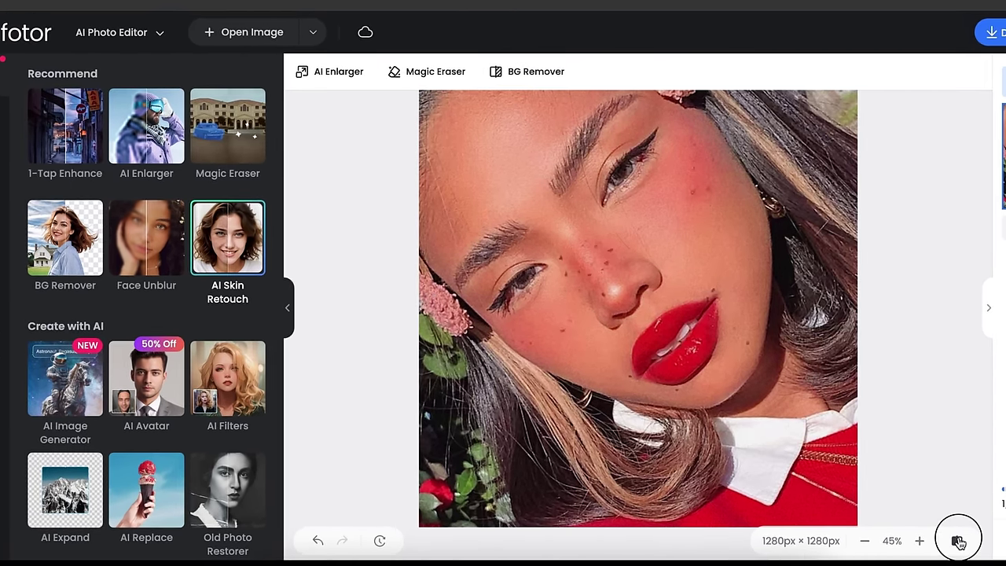
click(958, 542)
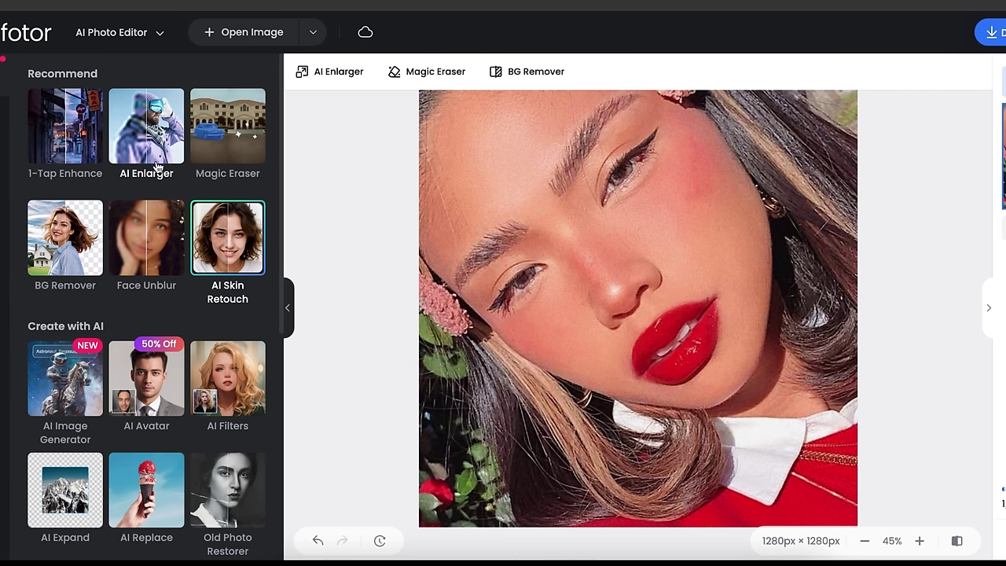
Upscale the portrait 2× to 2560 × 2560 px, toggling Compare to check it against the original
click(143, 135)
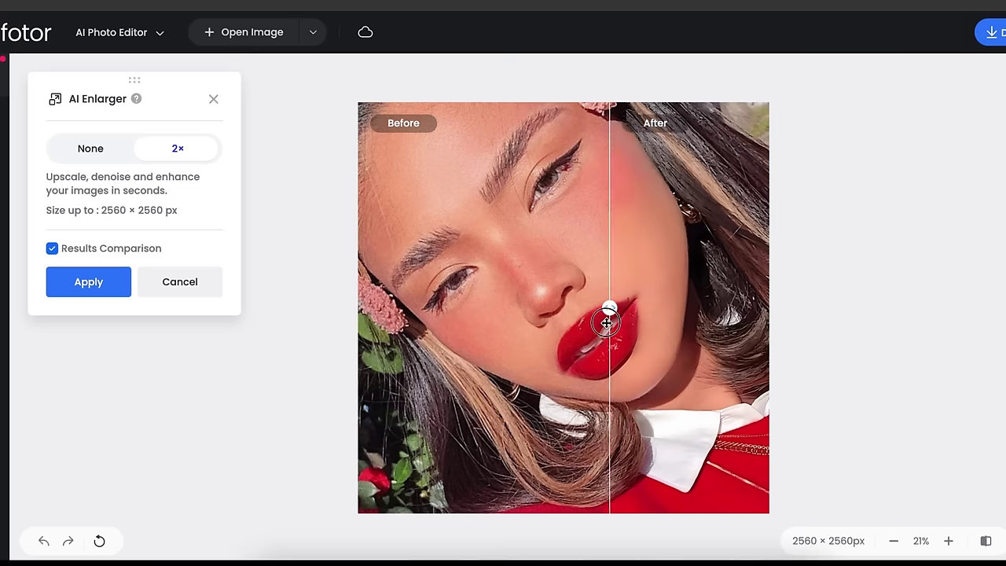
drag(607, 322, 357, 334)
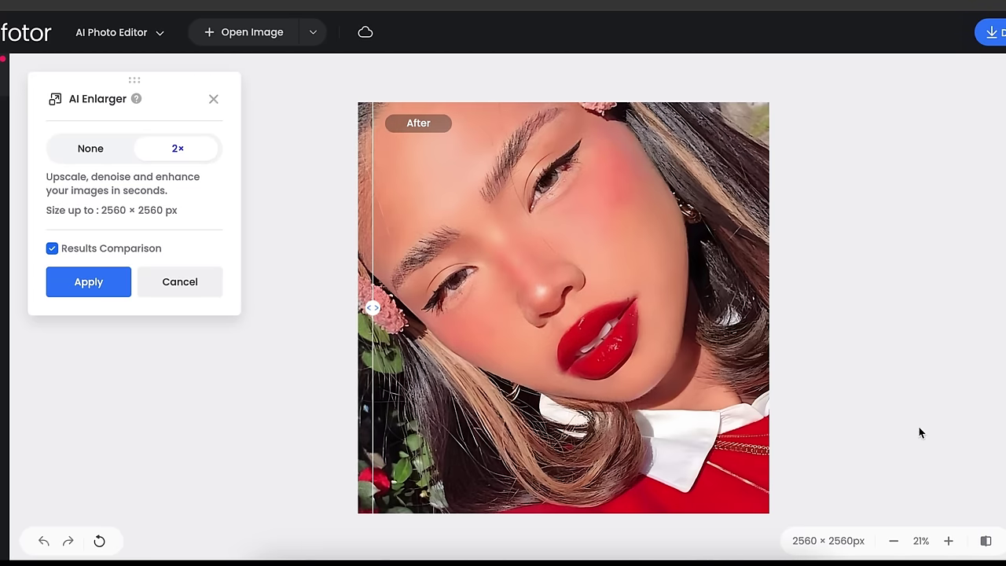
click(986, 543)
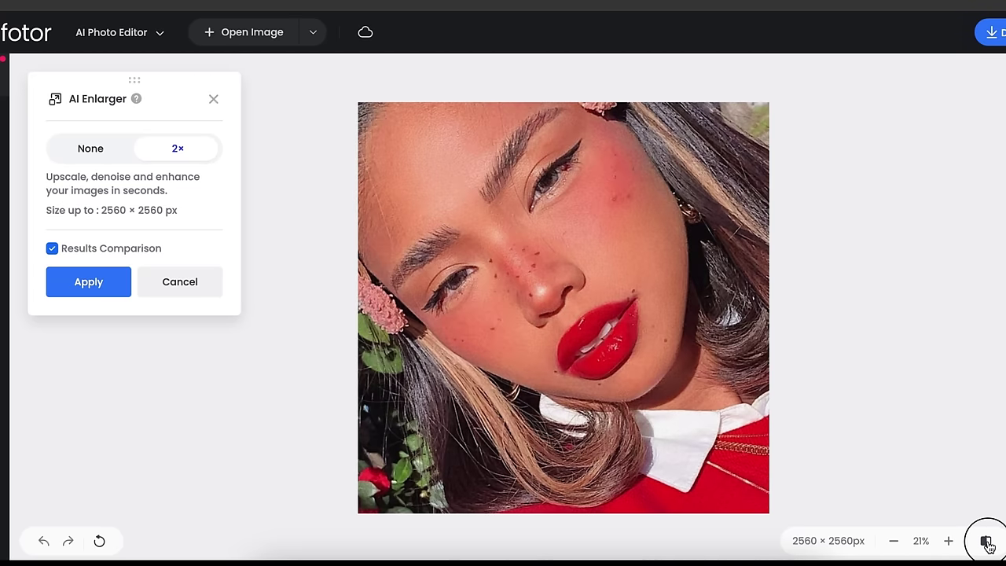
click(986, 544)
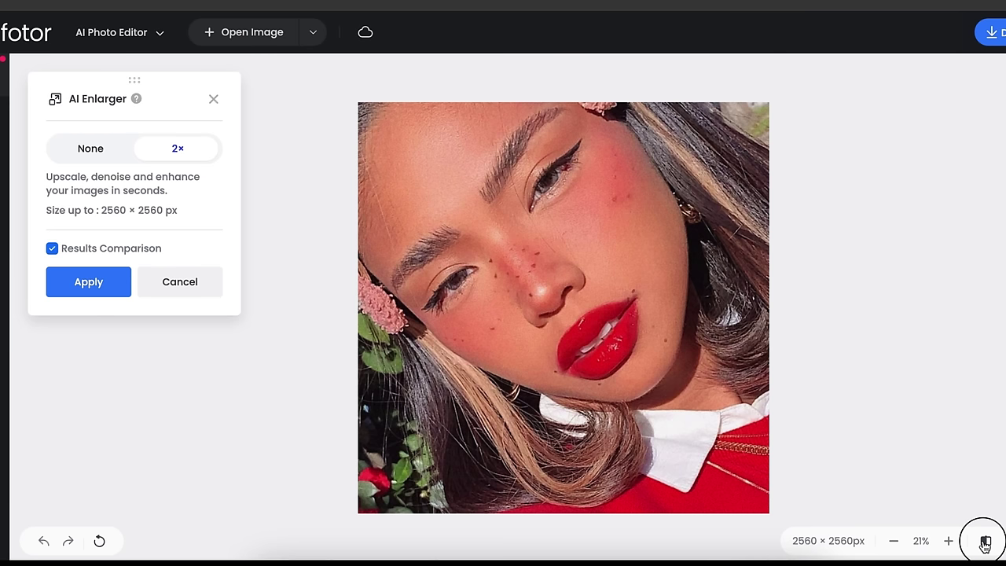
click(985, 544)
click(985, 544)
click(985, 544)
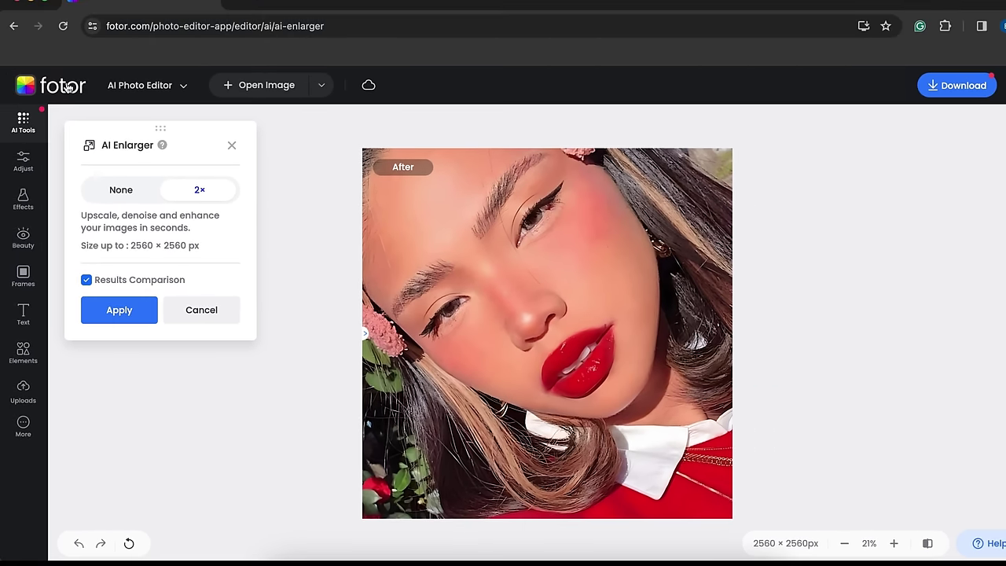
Return to the Fotor home page and expand the Generative AI tools to reveal AI Expand
click(68, 87)
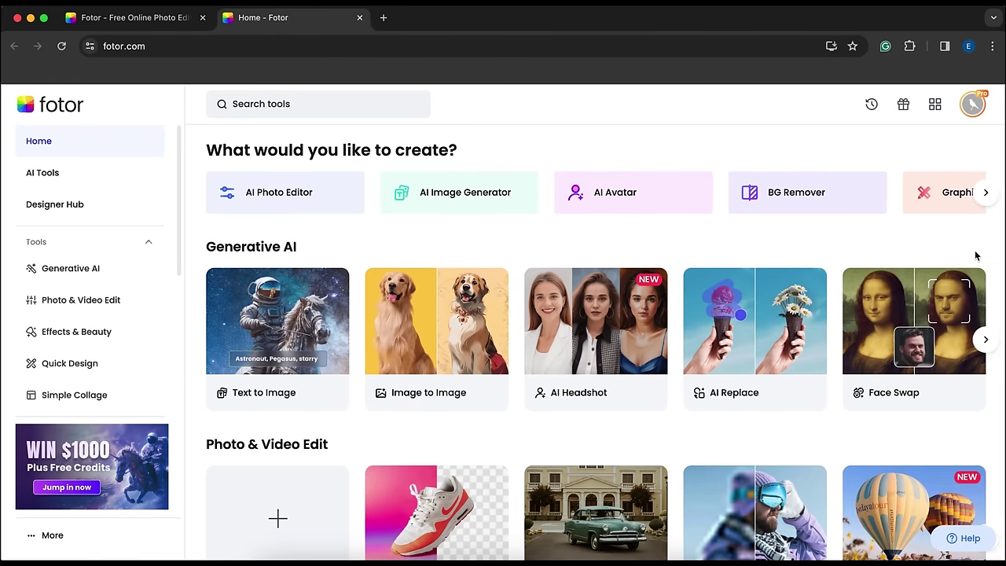
click(980, 337)
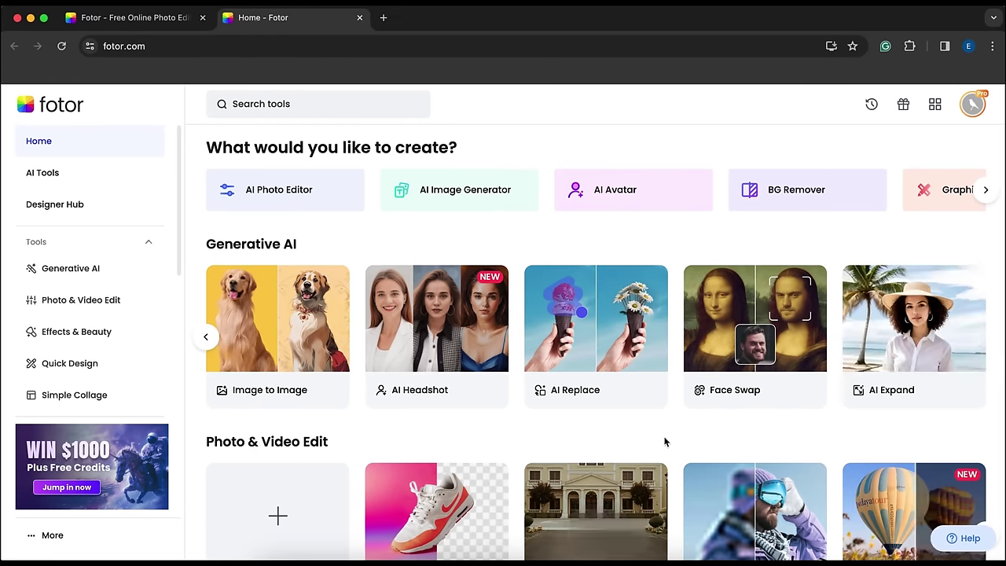
scroll(912, 318, down, 3)
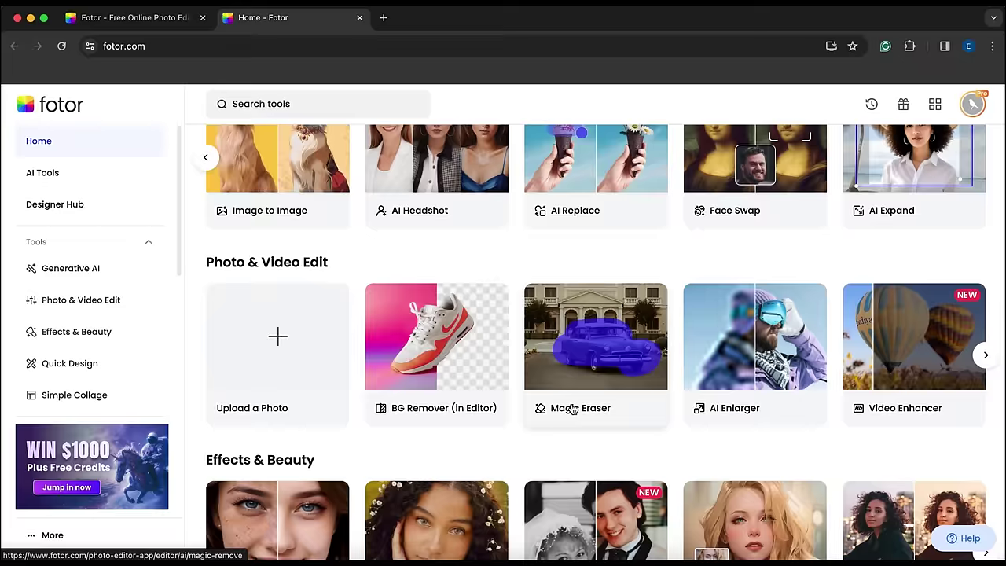
scroll(573, 408, down, 3)
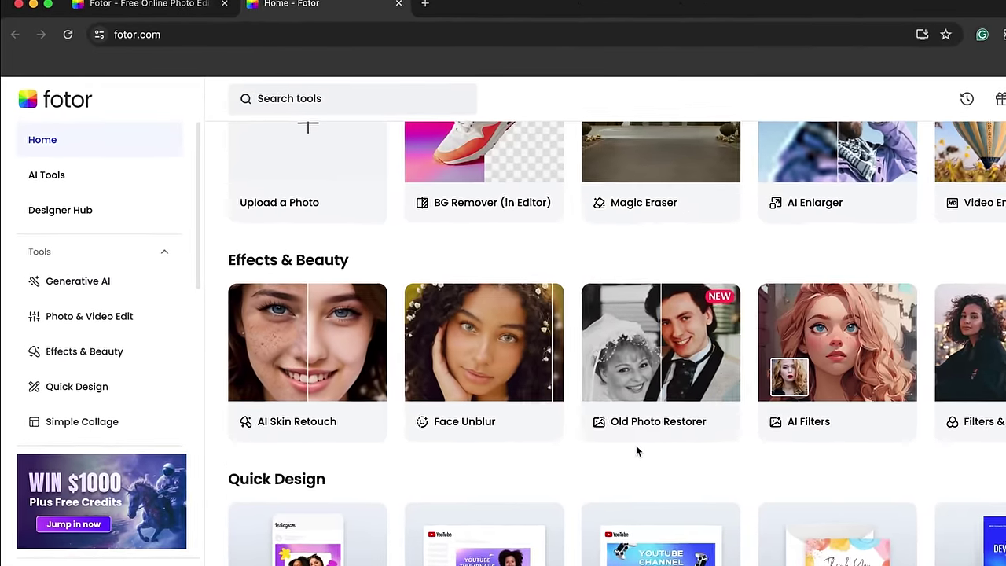
scroll(637, 450, up, 5)
Browse the Designer Hub template sections, then open the All Templates gallery
click(103, 224)
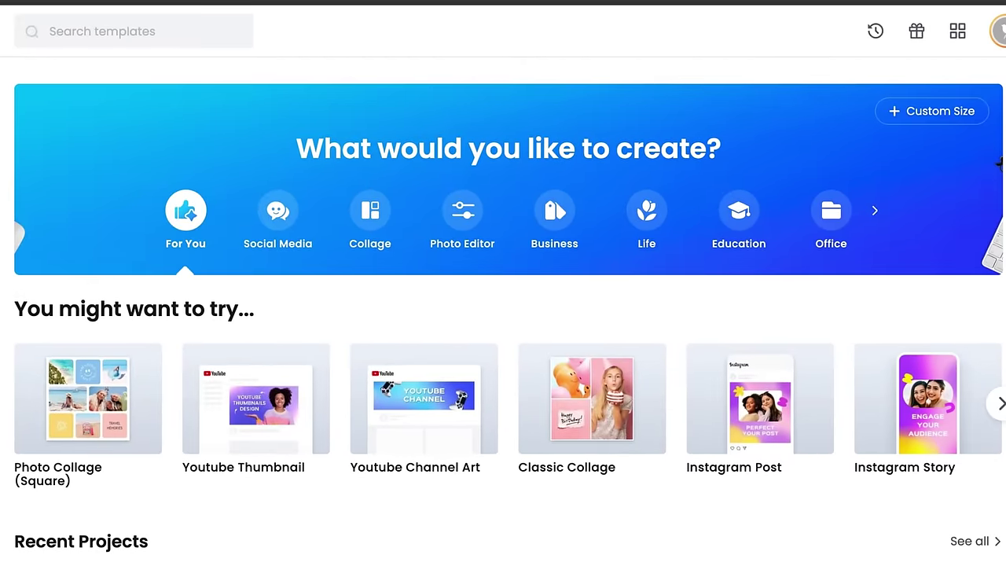
scroll(503, 314, down, 3)
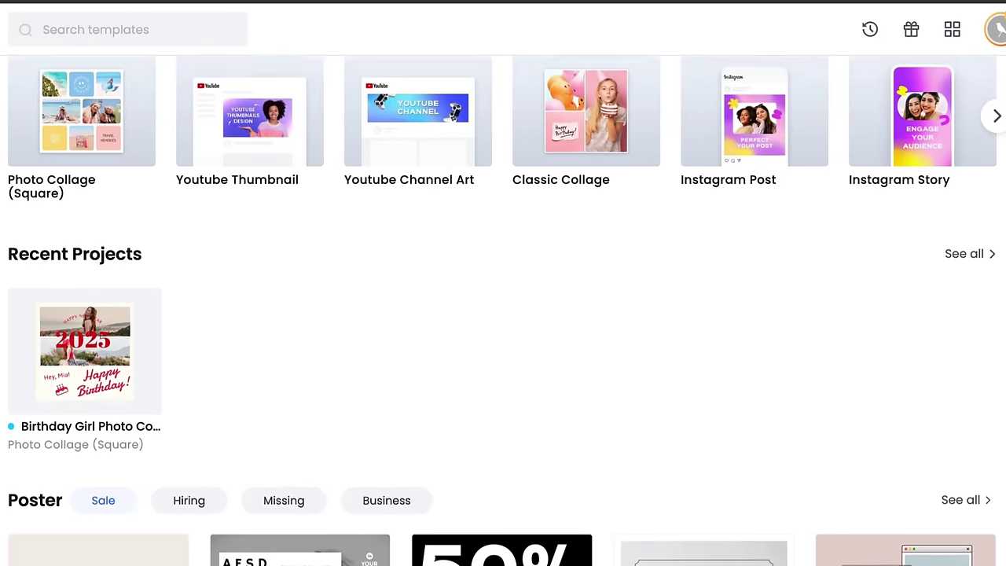
scroll(503, 315, down, 9)
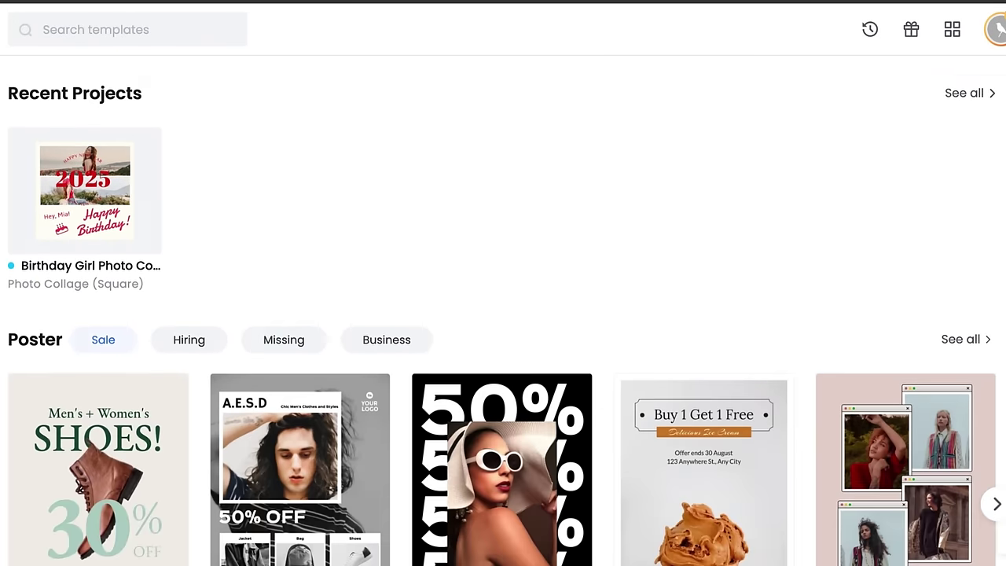
scroll(503, 314, down, 5)
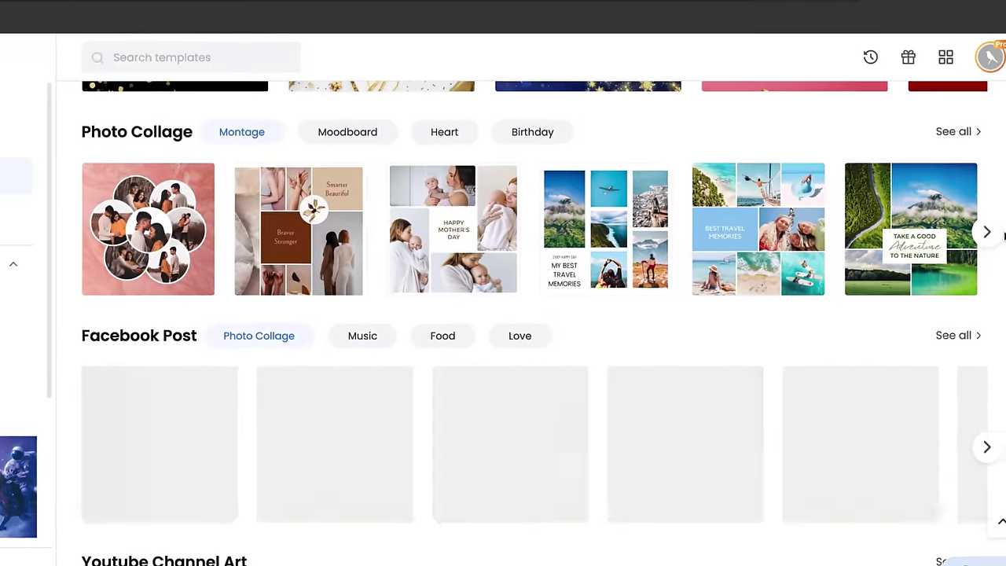
scroll(990, 249, down, 3)
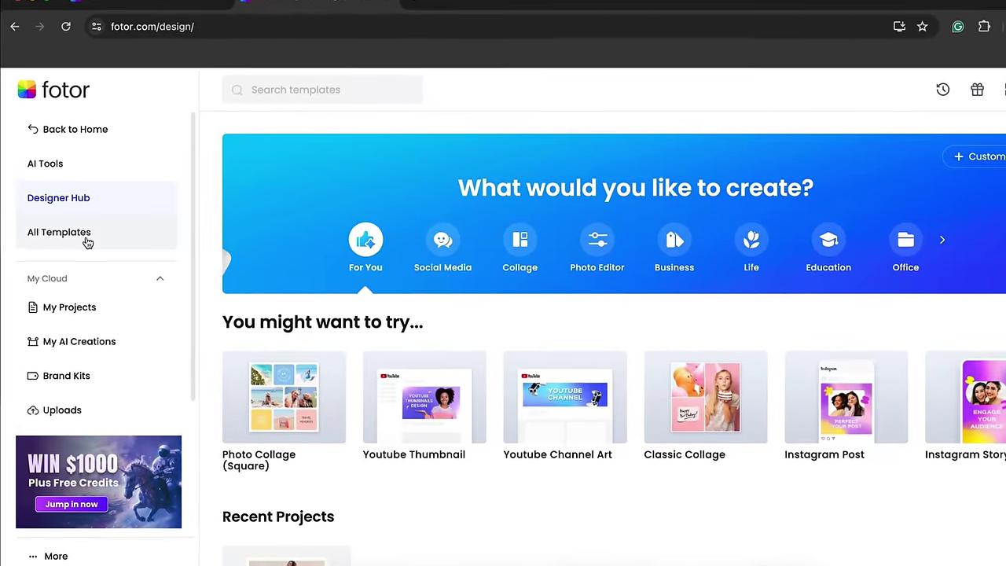
click(79, 236)
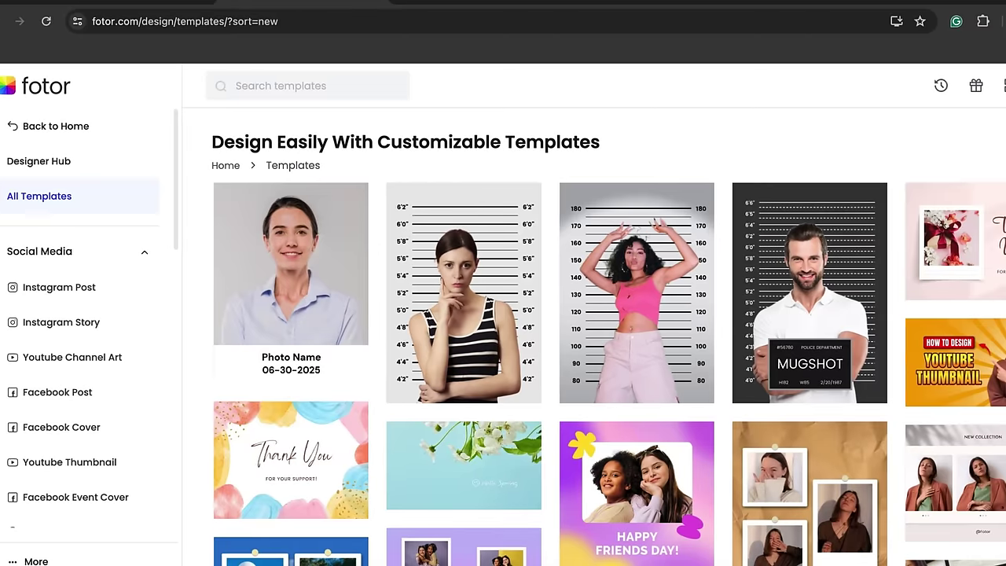
scroll(502, 314, down, 15)
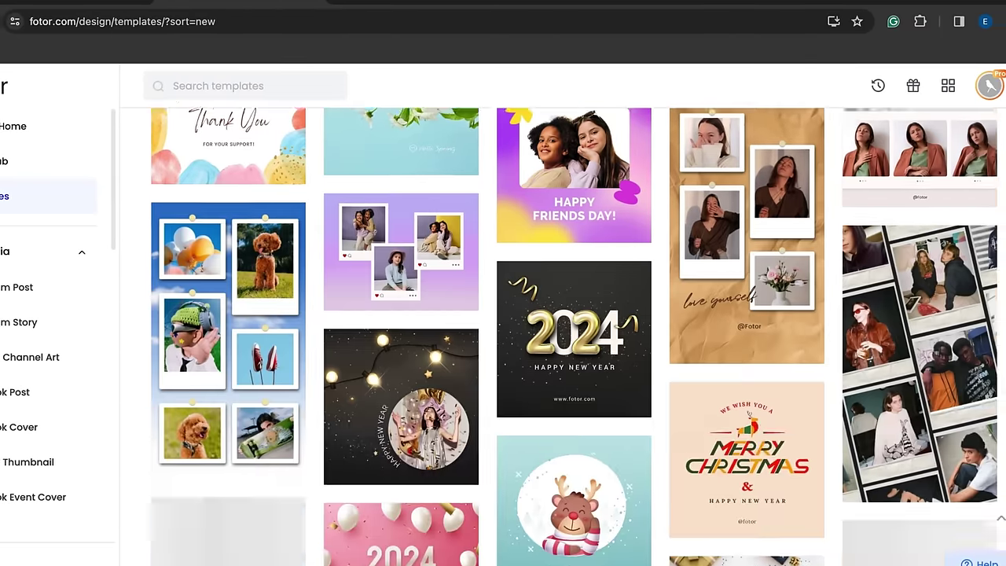